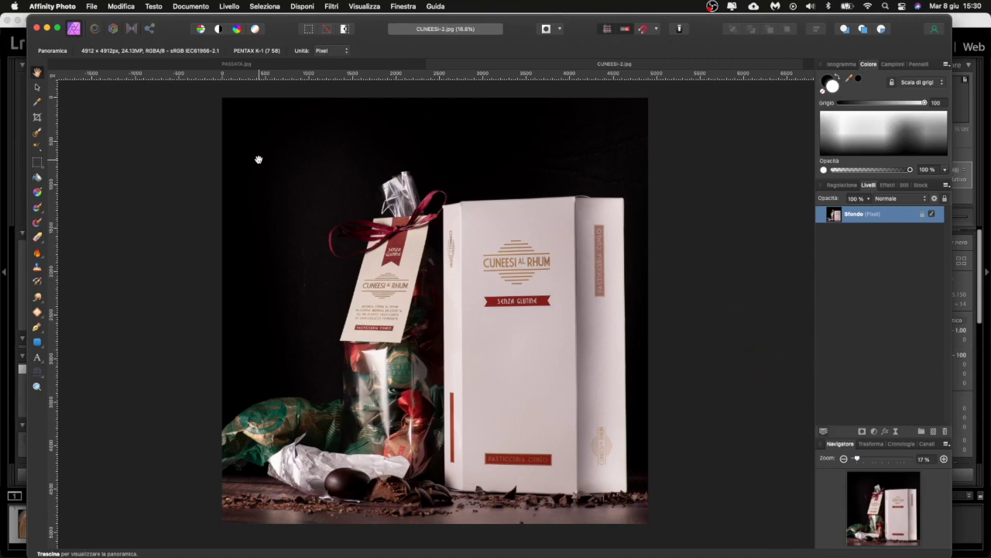
Step: Apply new document size settings to the CUNEESI-2.jpg photo
left_click(307, 66)
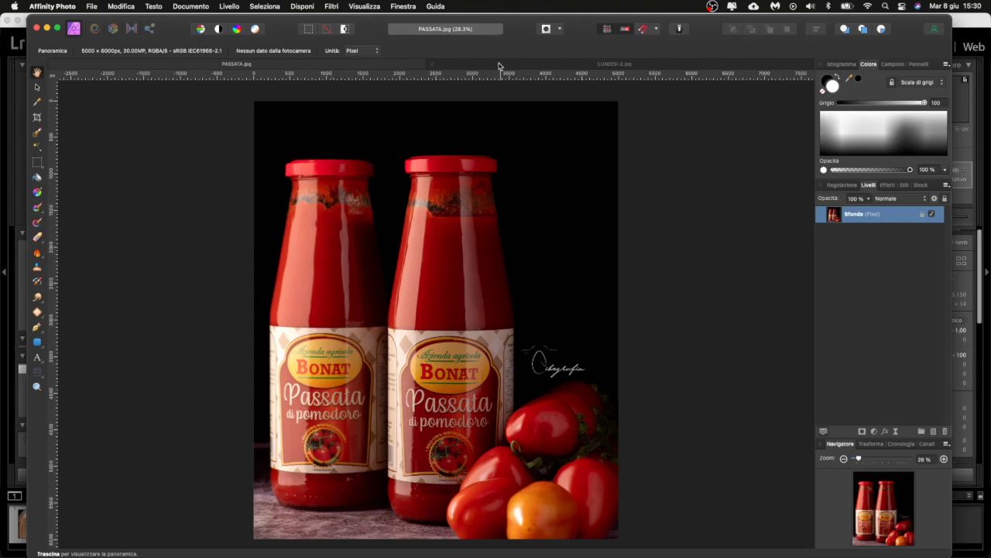
left_click(500, 63)
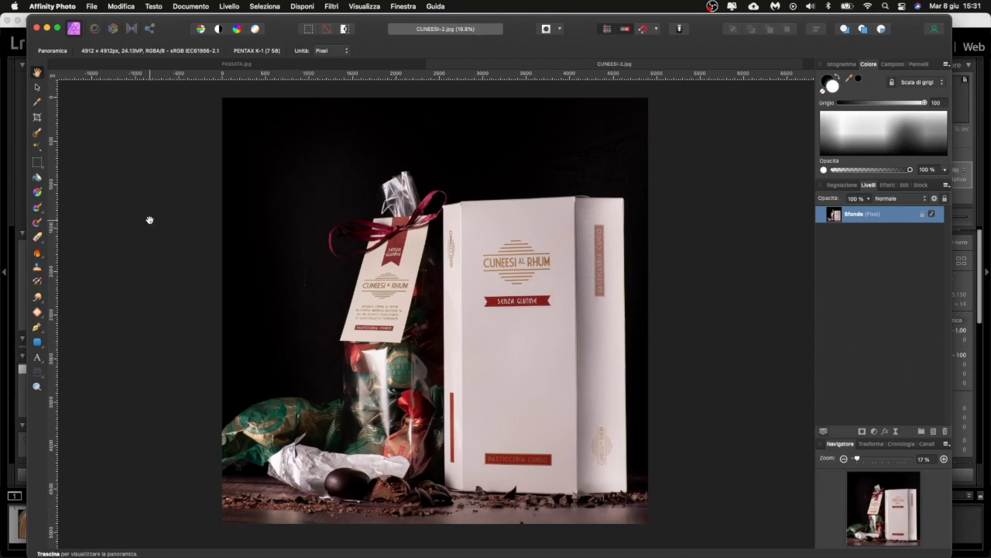
key("super+alt+i")
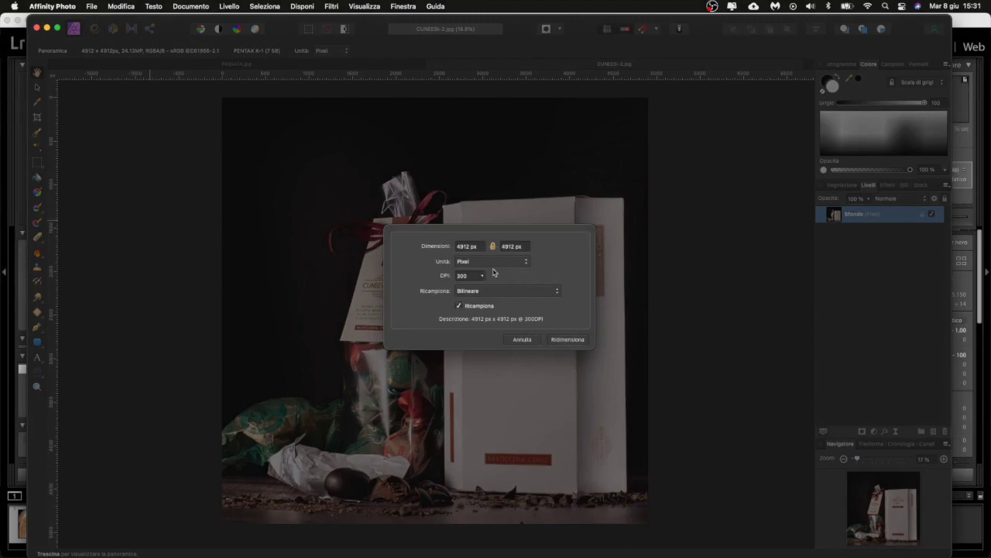
left_click(564, 340)
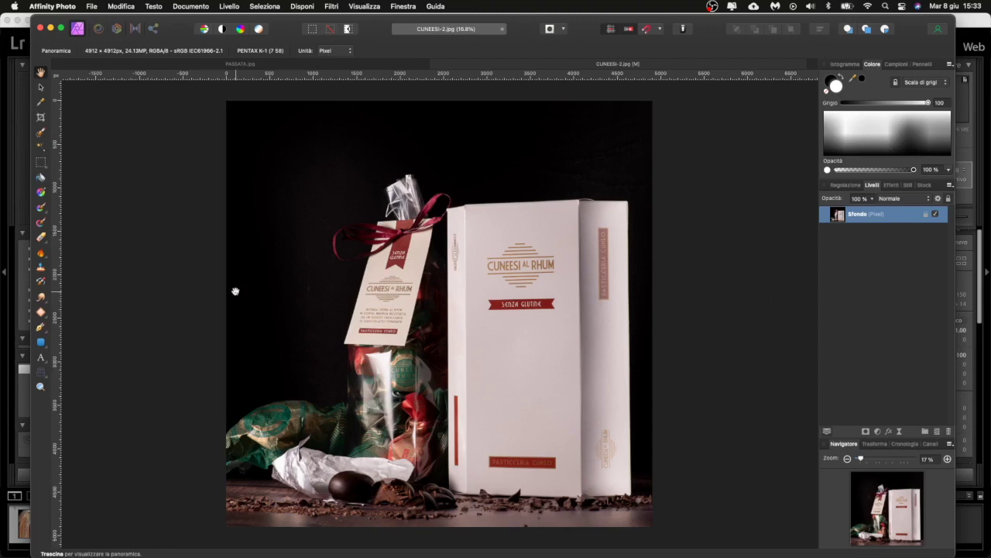
Step: Return to the PASSATA.jpg bottle photo and scroll through it
left_click(346, 65)
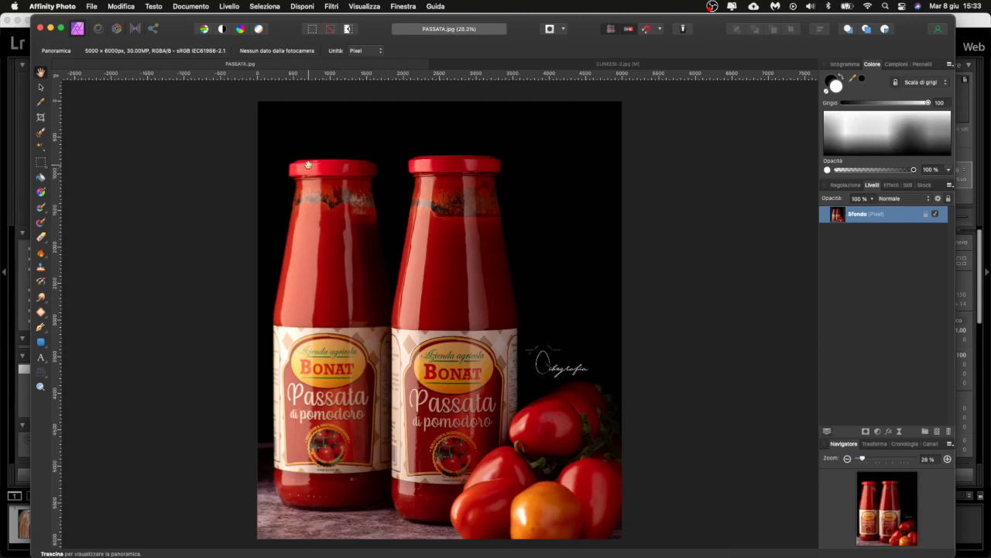
scroll(457, 158, "down", 1)
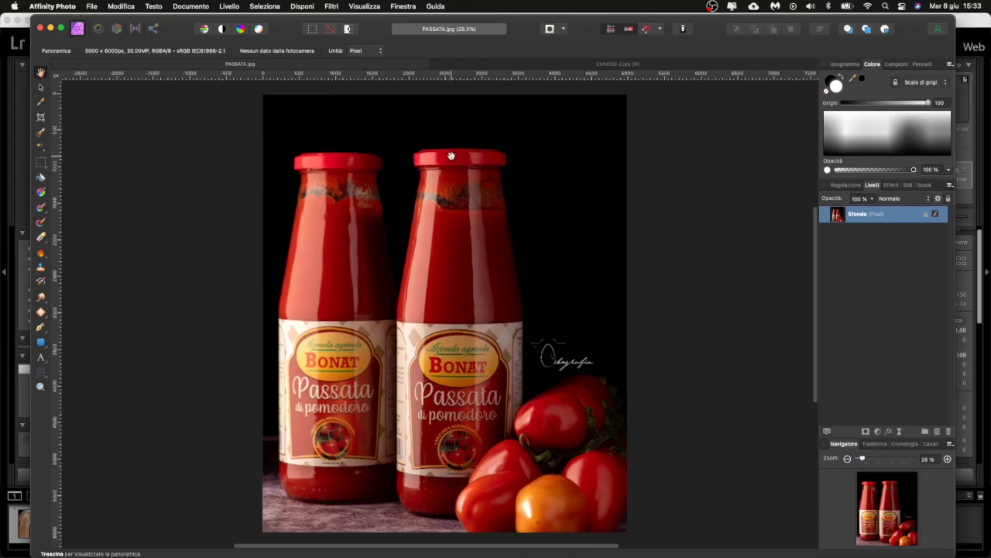
scroll(372, 241, "down", 1)
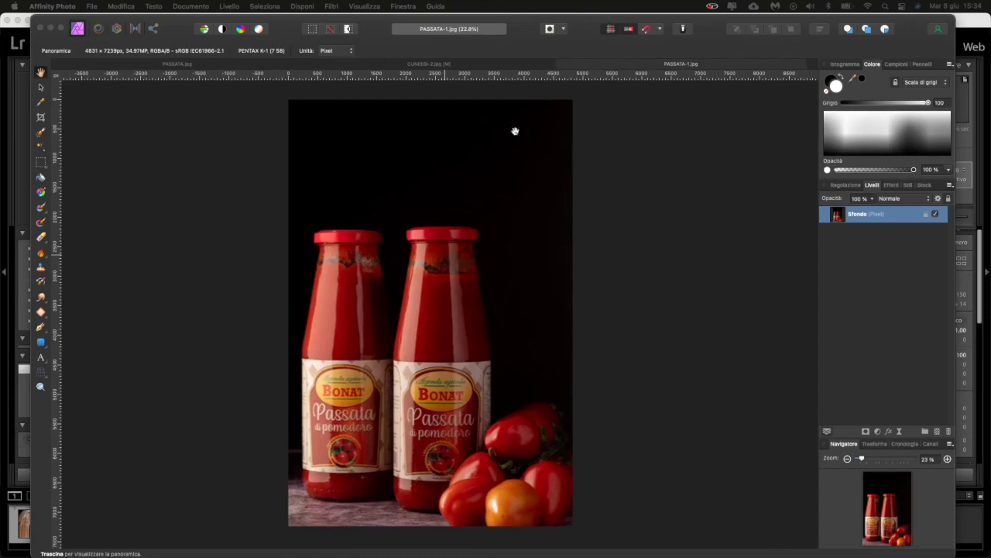
Step: Focus the Affinity Photo window and select the Move tool (V)
left_click(214, 172)
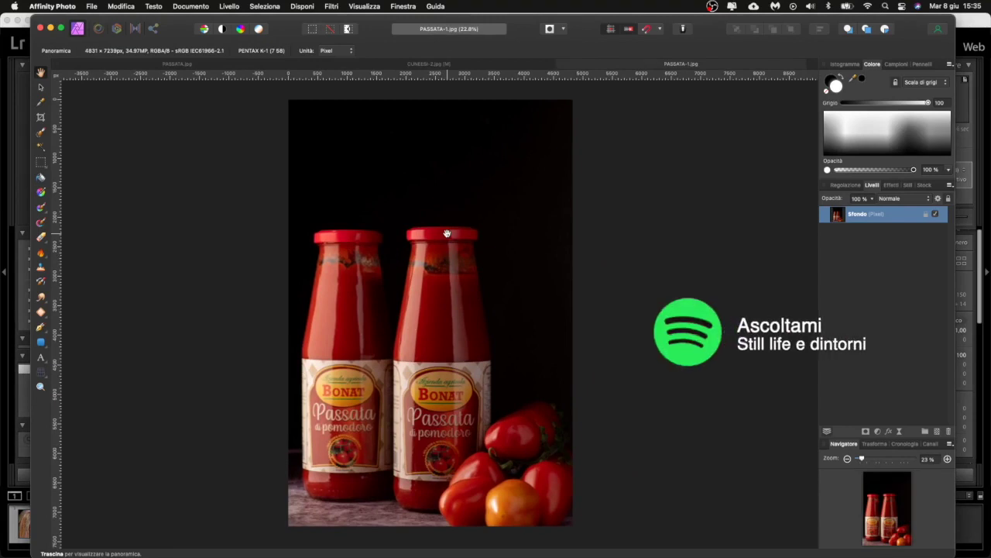
key("v")
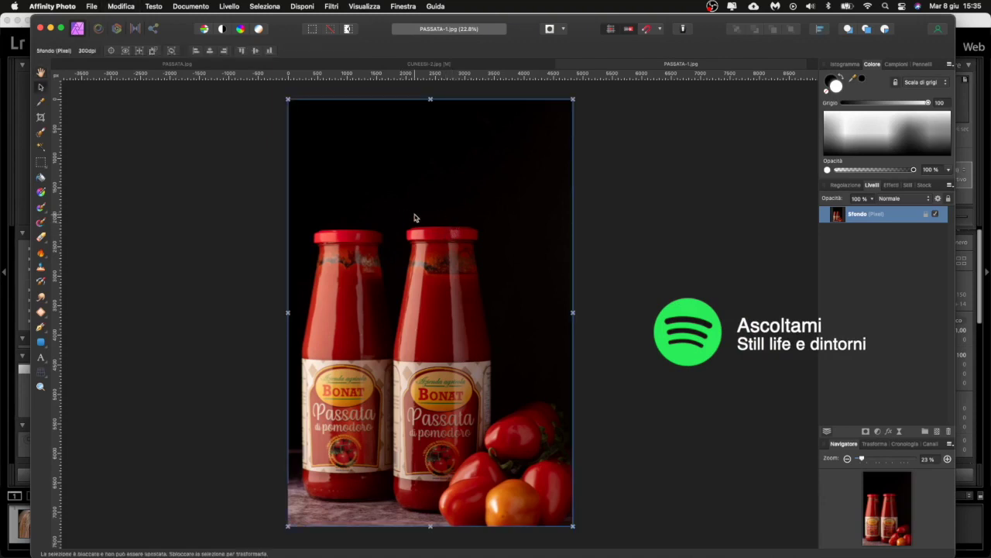
Step: Paste the extended photo into PASSATA.jpg and position it over the original
left_click(177, 65)
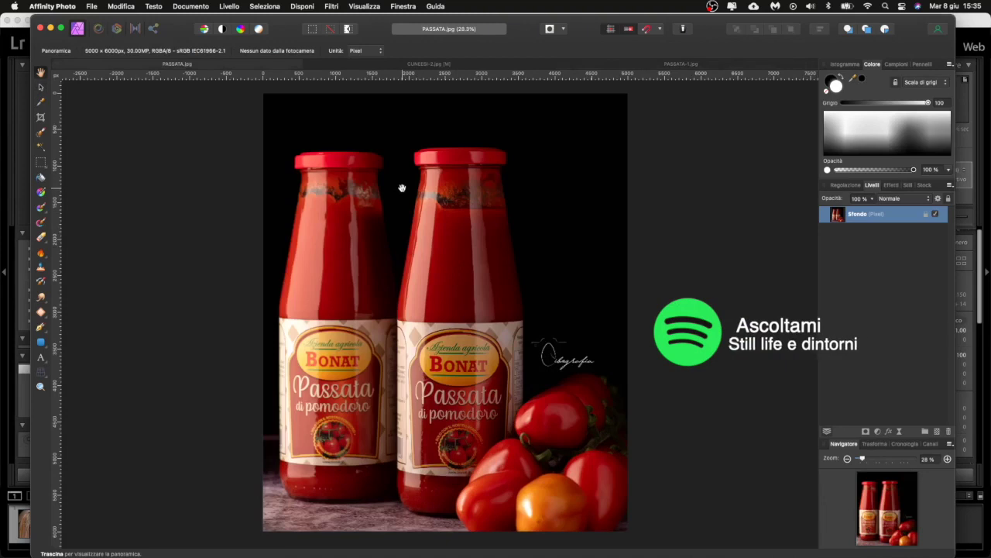
key("super+v")
scroll(402, 189, "down", 2)
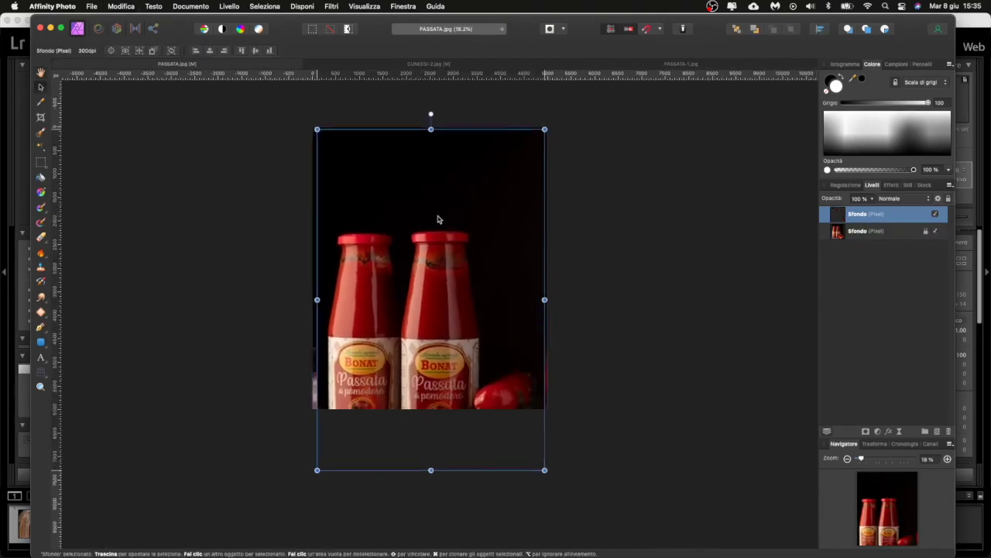
left_click_drag(433, 216, 435, 192)
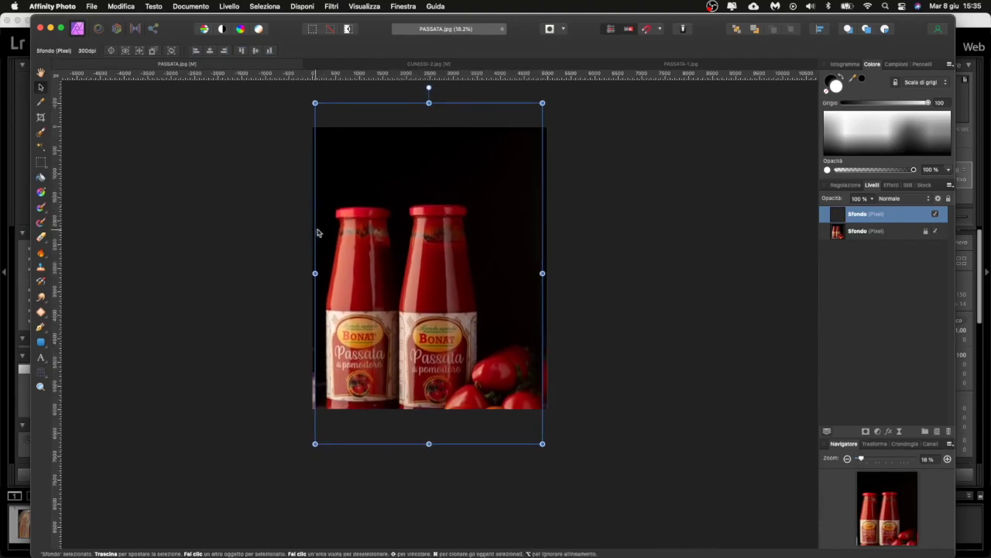
mouse_move(400, 228)
left_mouse_down()
mouse_move(401, 202)
mouse_move(401, 246)
mouse_move(402, 194)
mouse_move(403, 214)
mouse_move(403, 205)
left_mouse_up()
Step: Scale the pasted layer to about 5007 × 7503 px, align it, then return to PASSATA-1.jpg
scroll(403, 204, "up", 5)
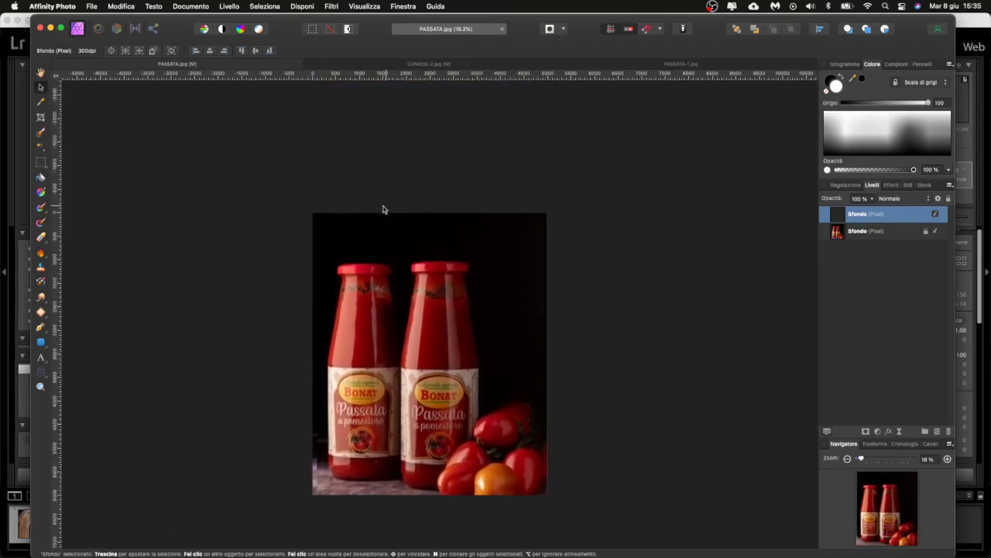
scroll(381, 208, "down", 6)
left_click_drag(302, 398, 299, 404)
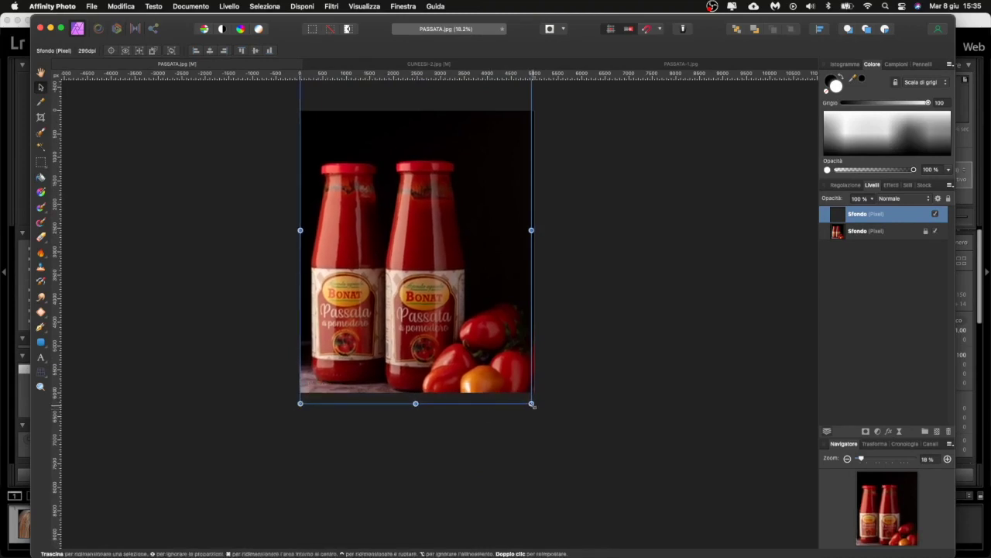
left_click_drag(530, 403, 537, 410)
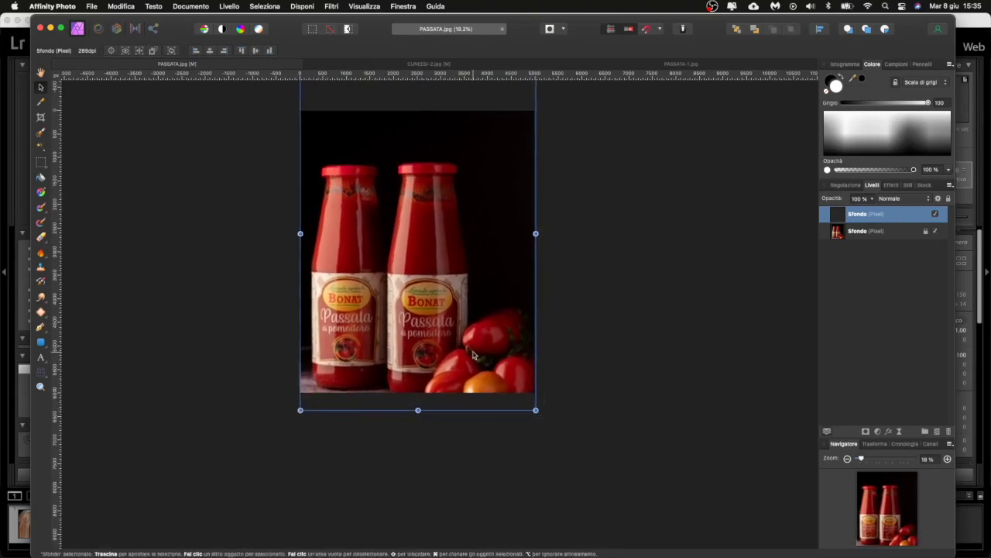
scroll(473, 357, "up", 4)
scroll(465, 352, "down", 1)
left_click_drag(463, 343, 460, 338)
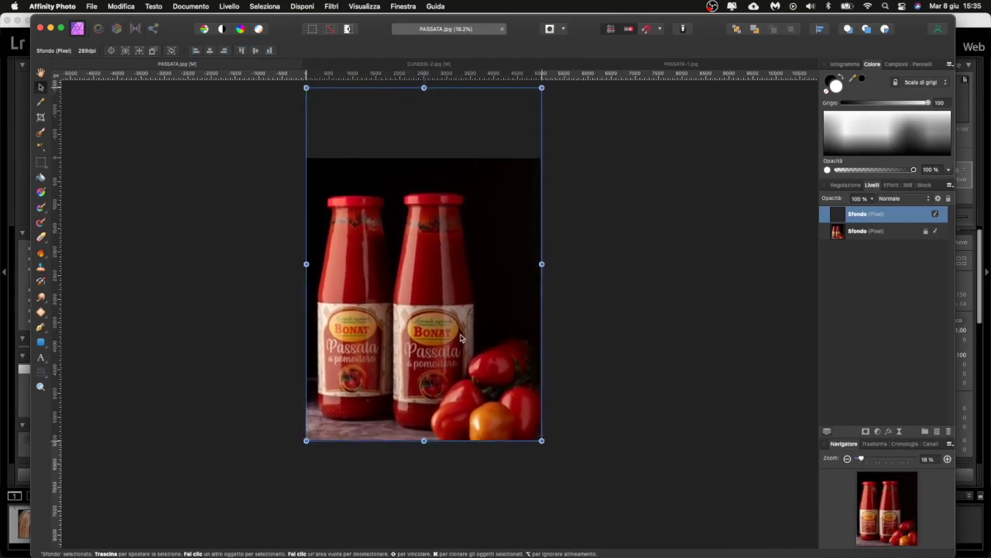
scroll(491, 186, "up", 5)
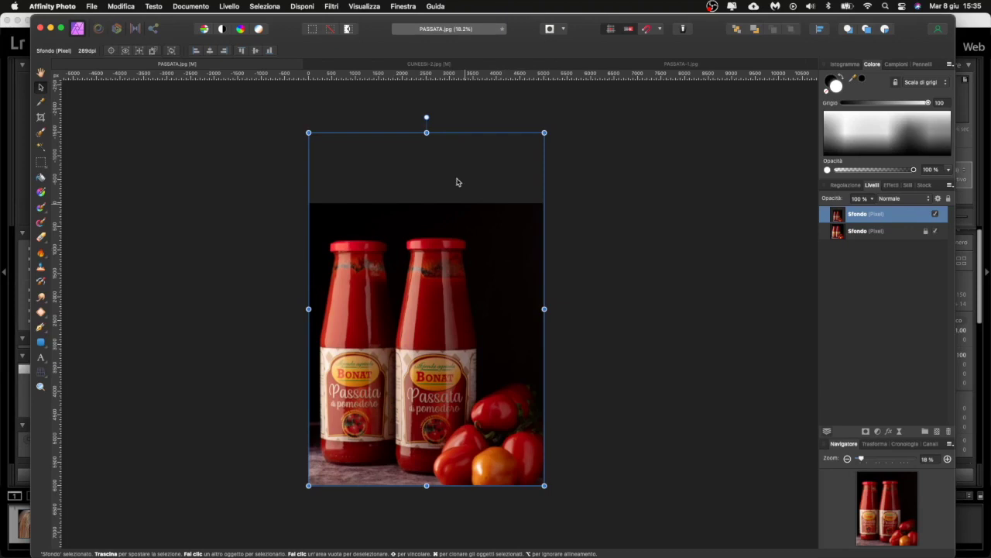
left_click(659, 64)
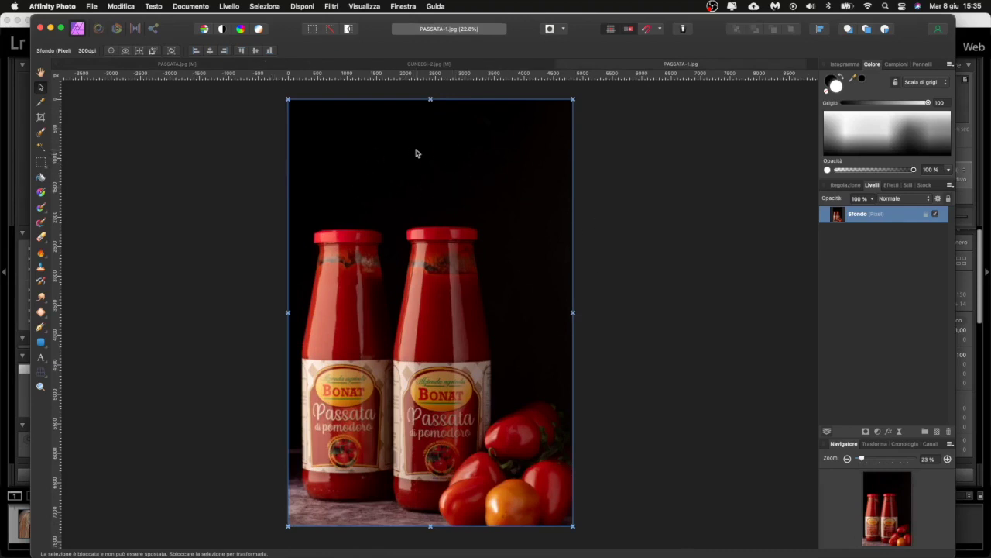
Step: Drag the PASSATA-1.jpg image into PASSATA.jpg as a layer, then shift the window right
left_click_drag(415, 153, 518, 111)
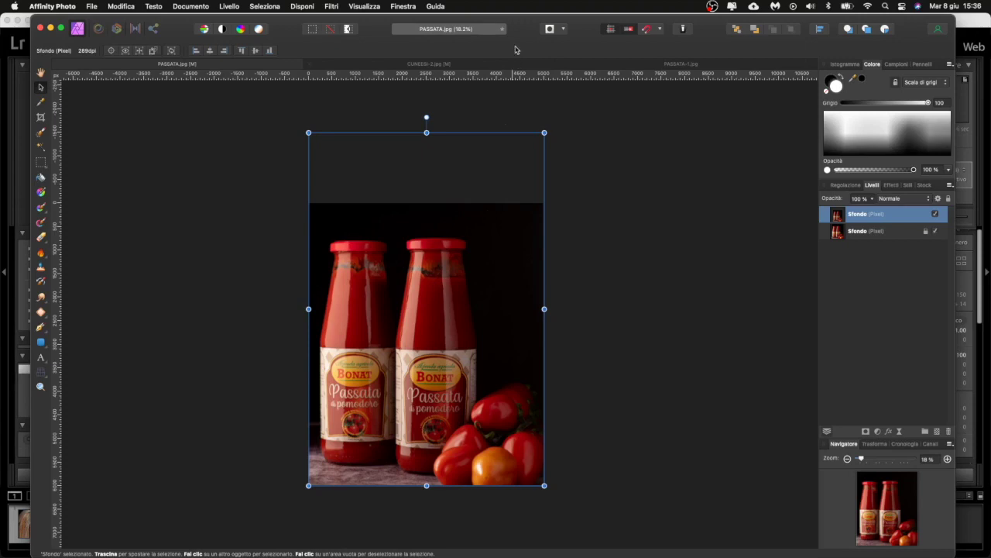
left_click_drag(521, 31, 543, 31)
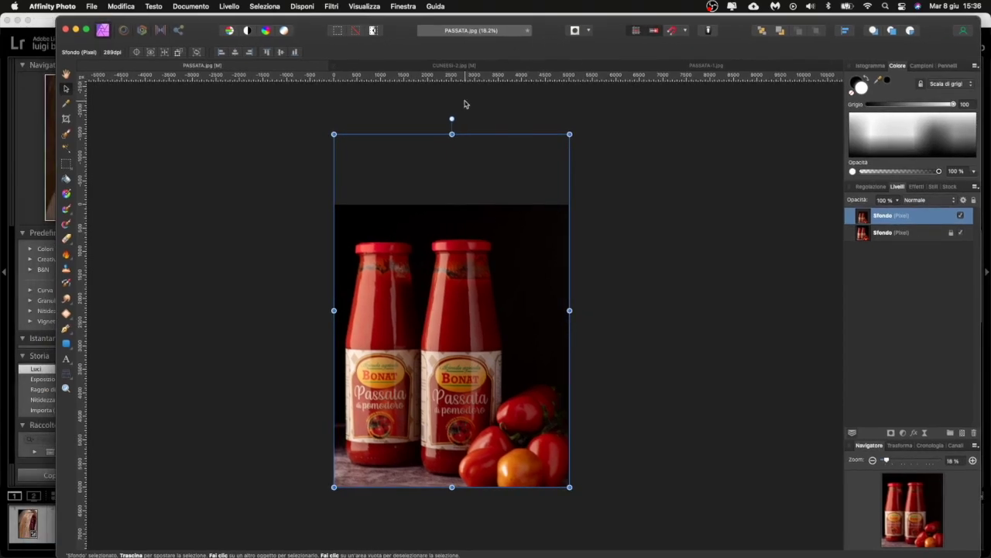
Step: Start a new document in pixel units sized 1080 × 1350
key("super+n")
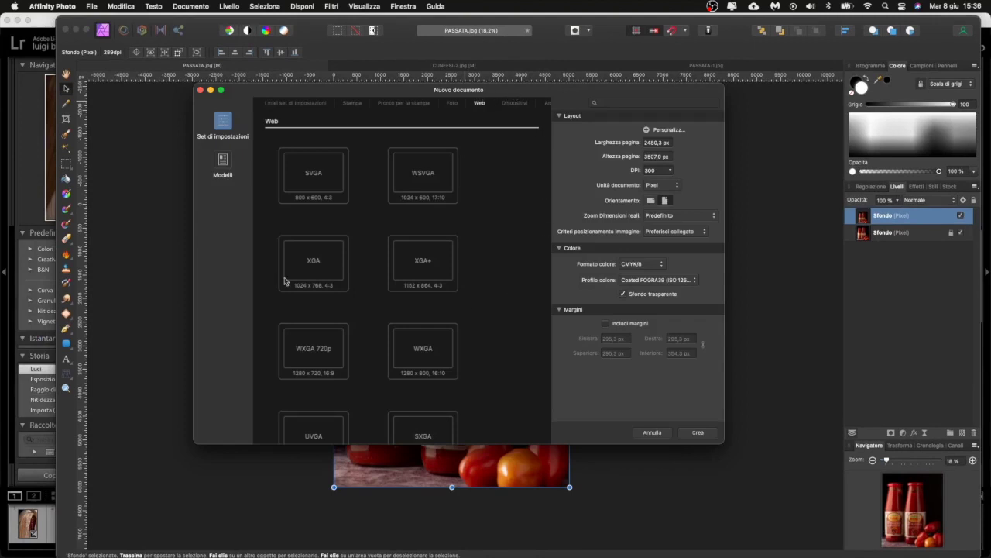
scroll(343, 260, "down", 1)
scroll(343, 260, "down", 4)
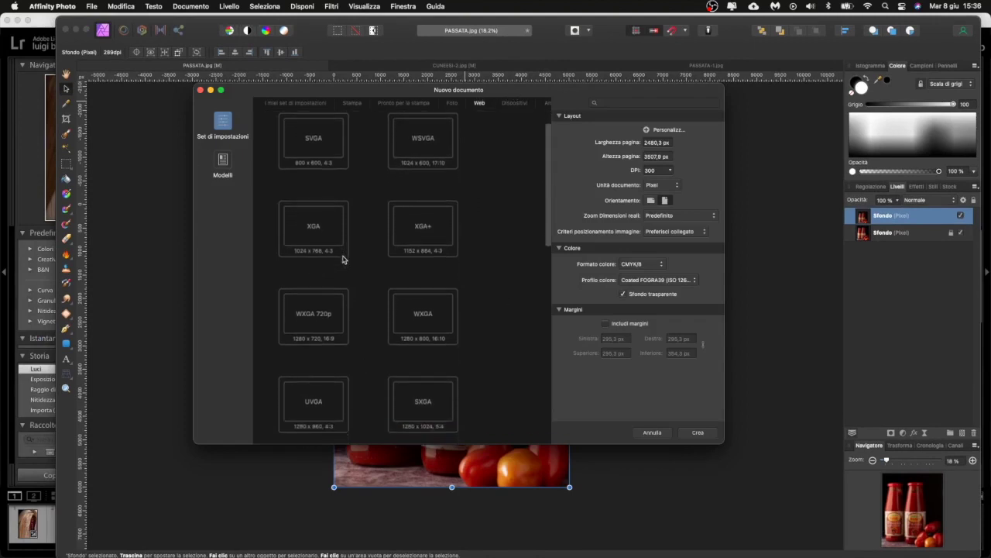
scroll(343, 259, "up", 3)
scroll(344, 259, "up", 2)
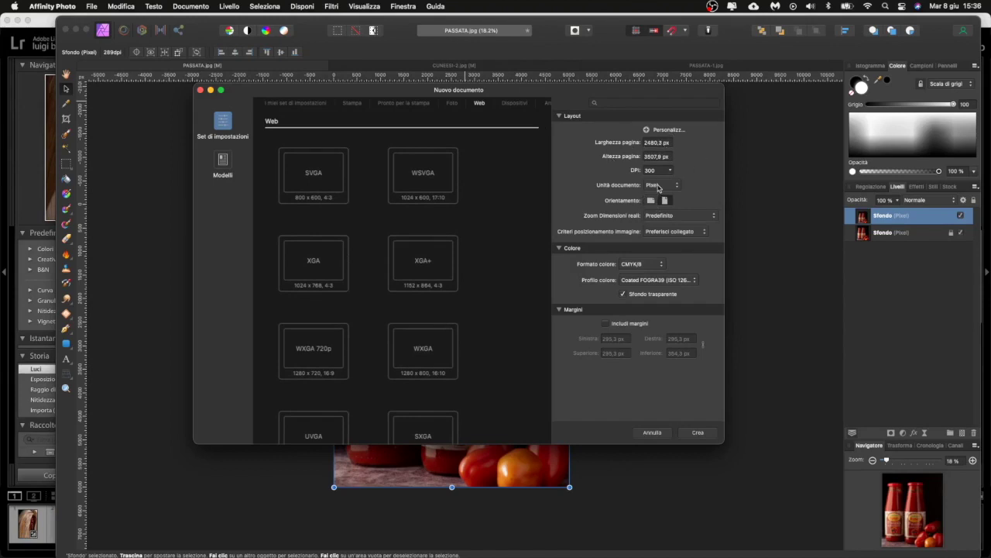
left_click(659, 185)
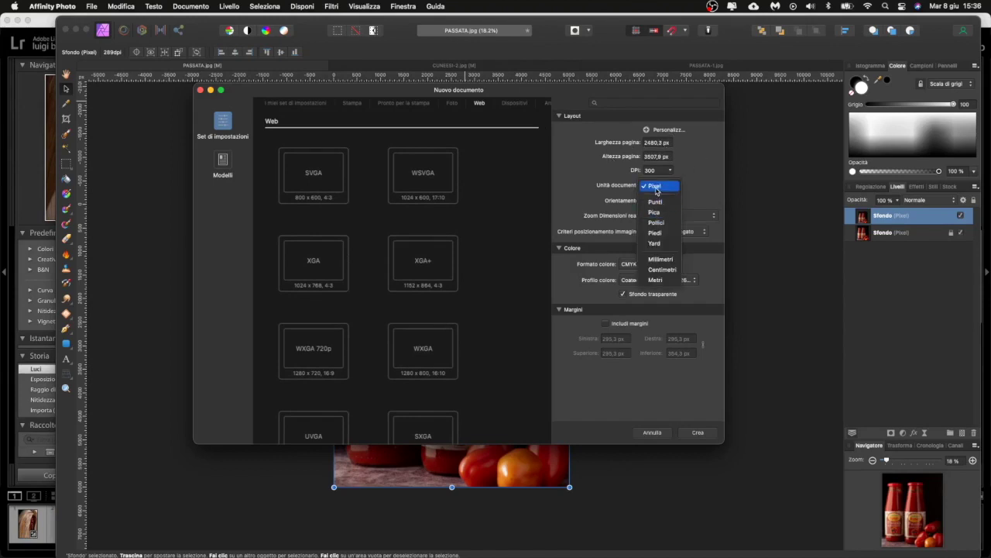
left_click(656, 187)
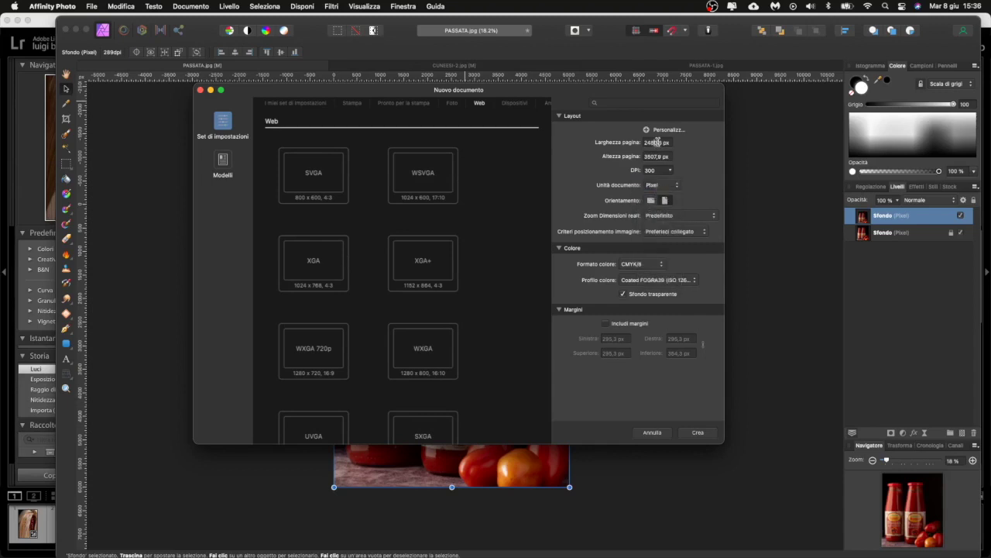
left_click_drag(664, 143, 642, 142)
type("1080")
left_click_drag(660, 155, 633, 157)
type("1")
type("50")
Step: Choose RGB/8 with sRGB IEC61966-2.1, disable transparent background, and create it
left_click(631, 265)
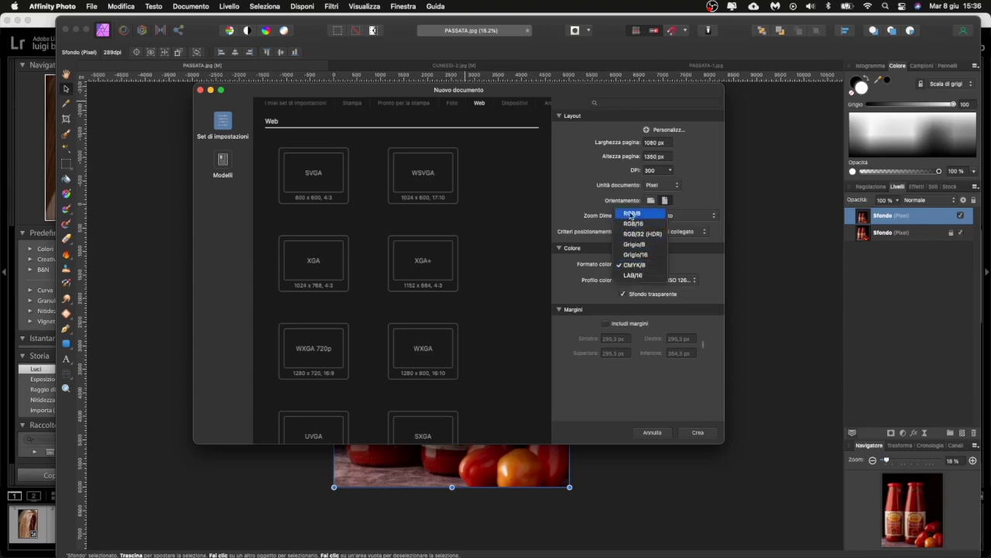
left_click(631, 214)
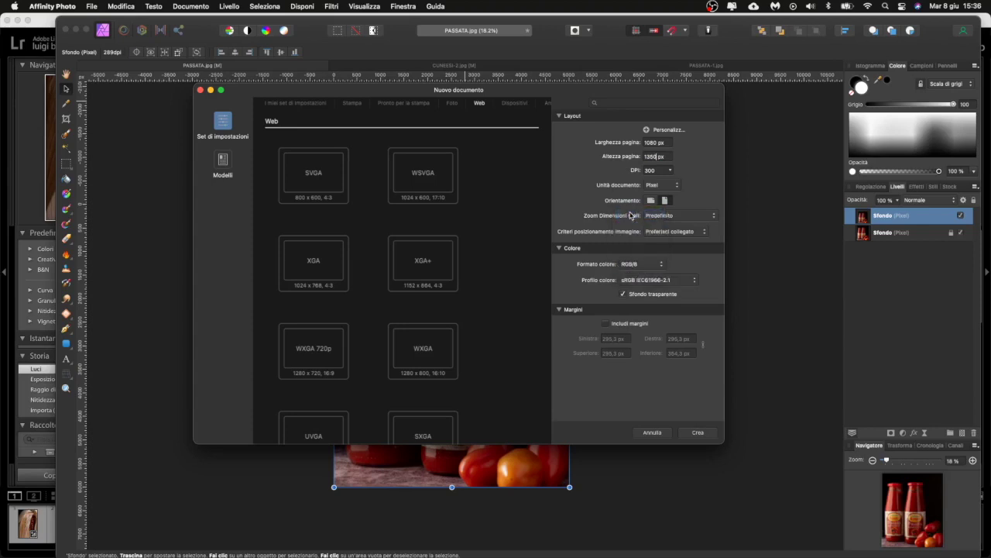
left_click(637, 282)
left_click(636, 283)
left_click(623, 295)
left_click(697, 432)
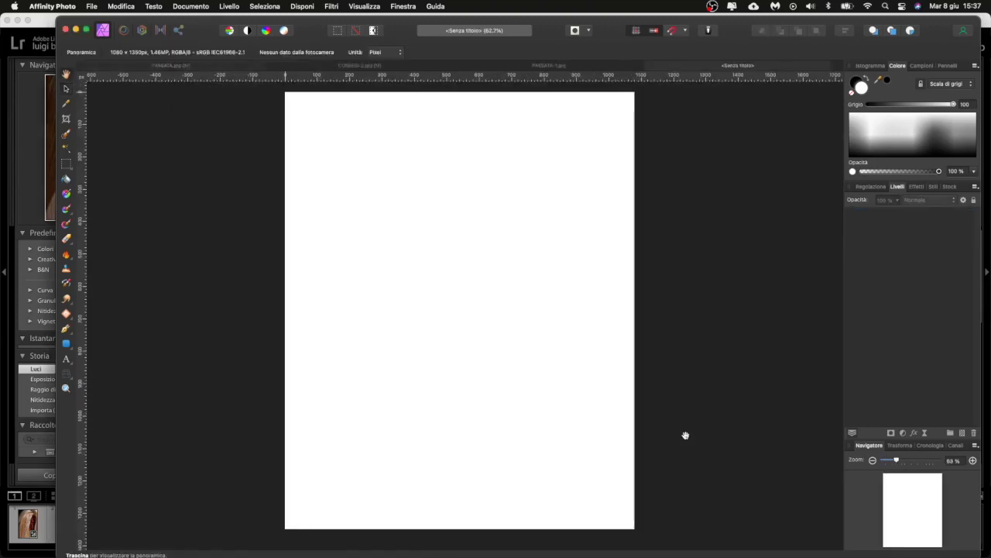
Step: Switch via PASSATA-1.jpg back to the two-layer PASSATA.jpg composite
scroll(551, 303, "right", 3)
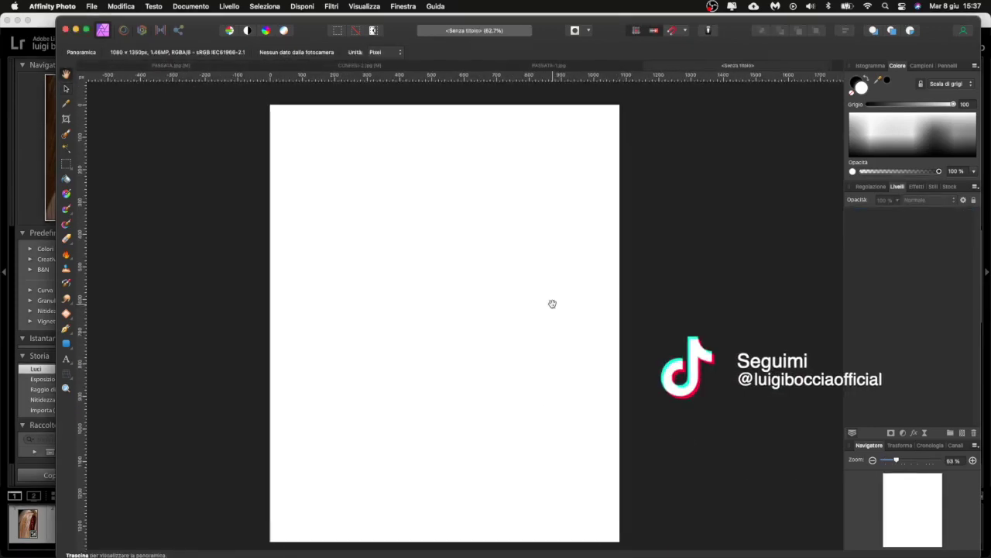
scroll(552, 302, "up", 2)
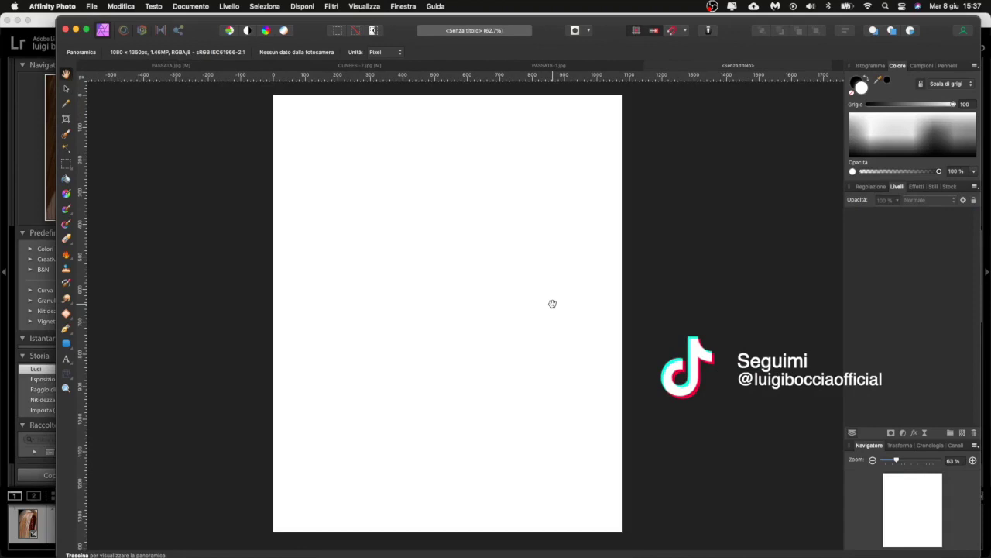
left_click(531, 67)
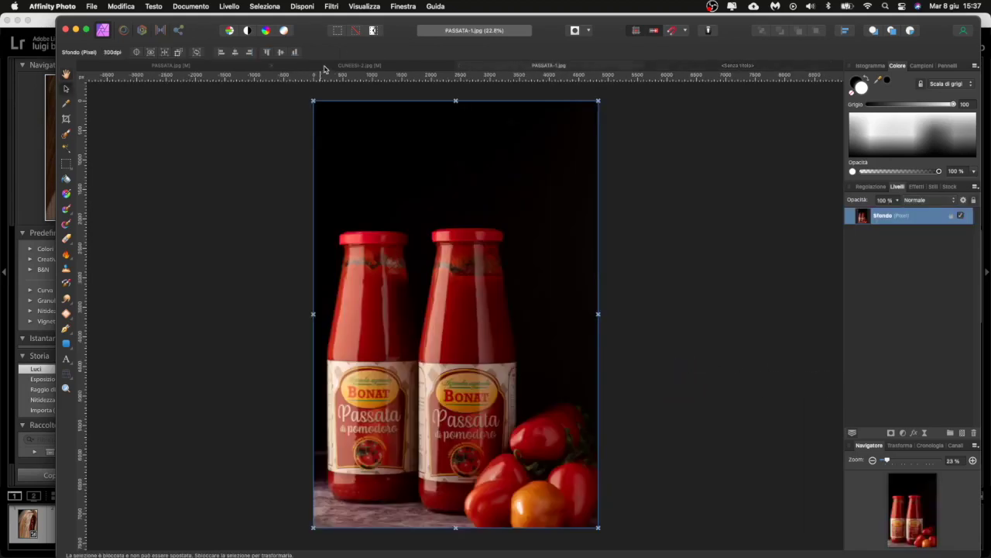
left_click(324, 68)
left_click(214, 68)
scroll(397, 167, "down", 1)
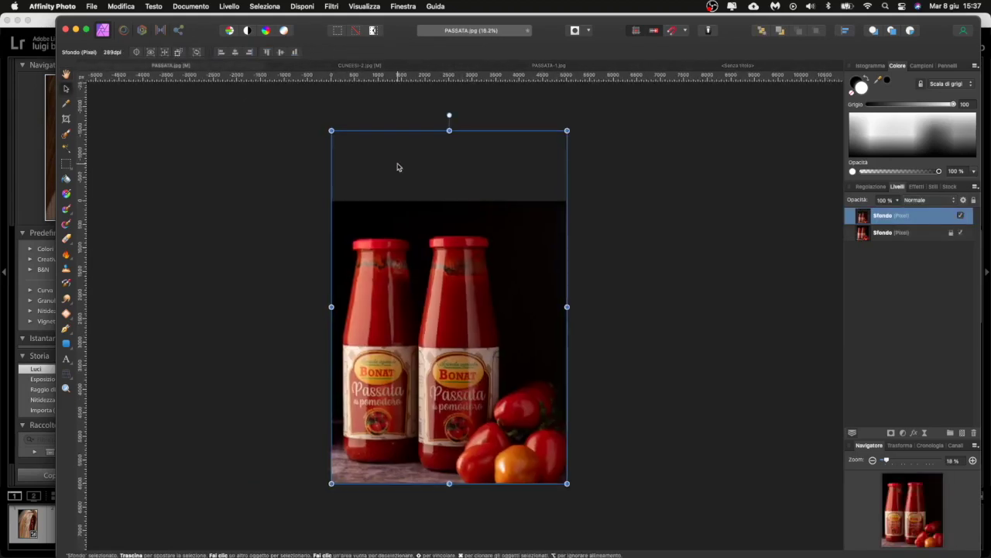
key("super+alt+i")
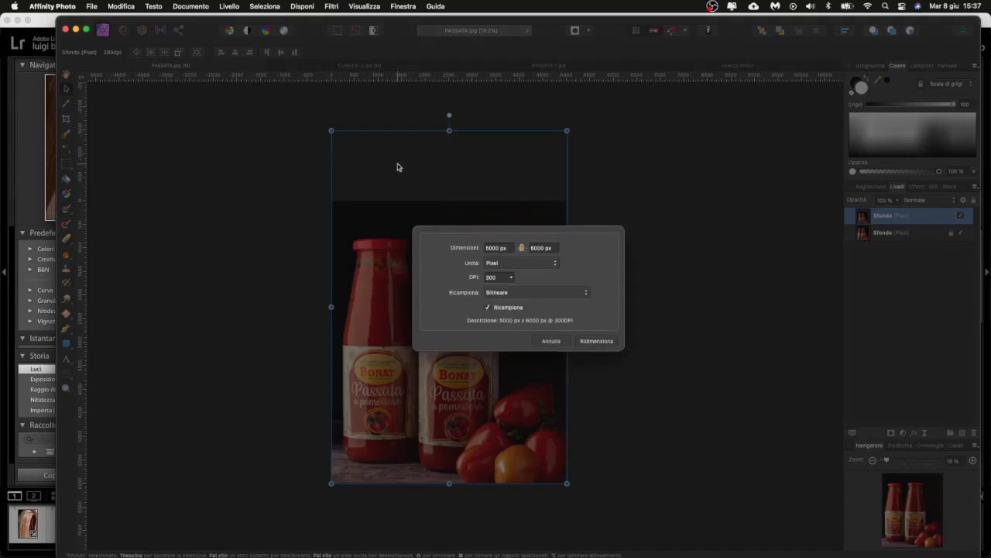
left_click(551, 341)
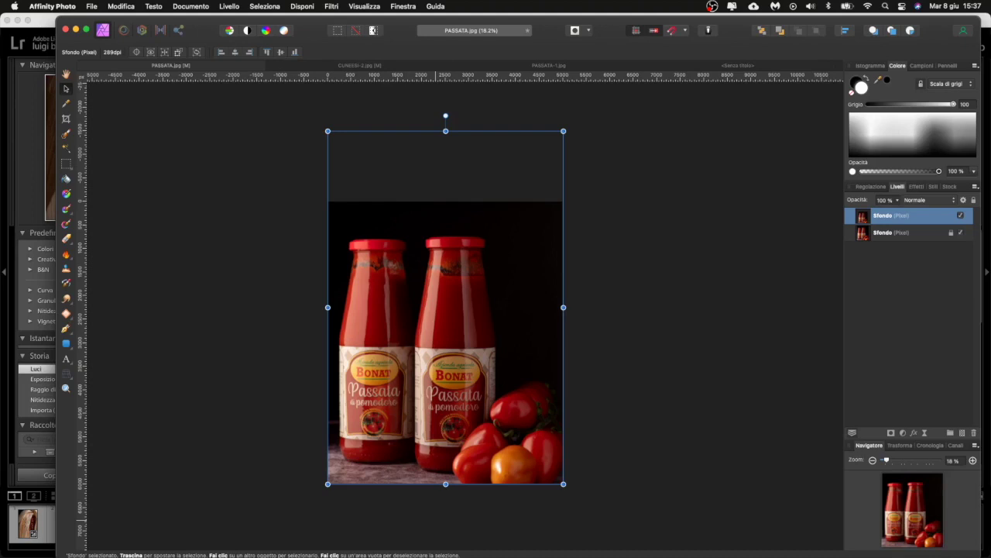
key("super+Tab")
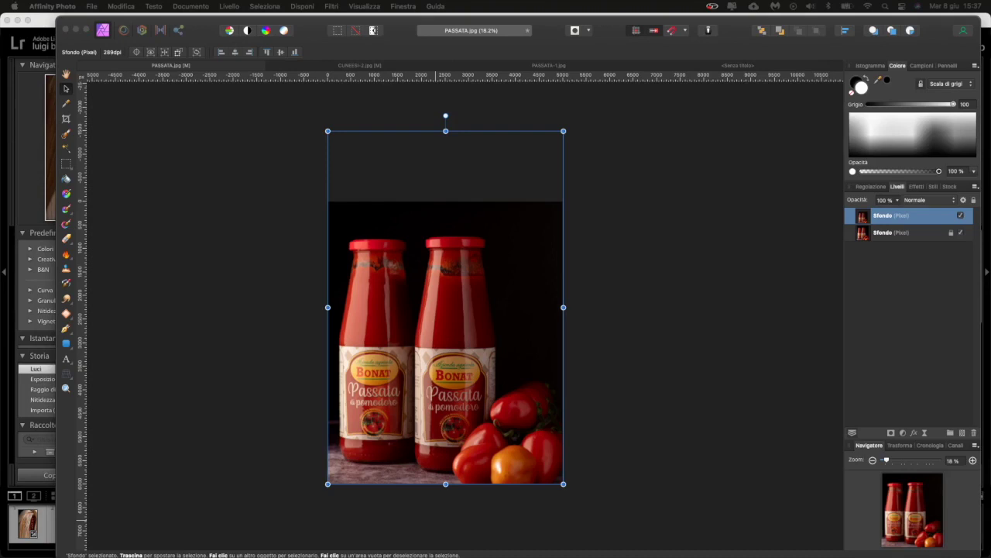
left_click(264, 189)
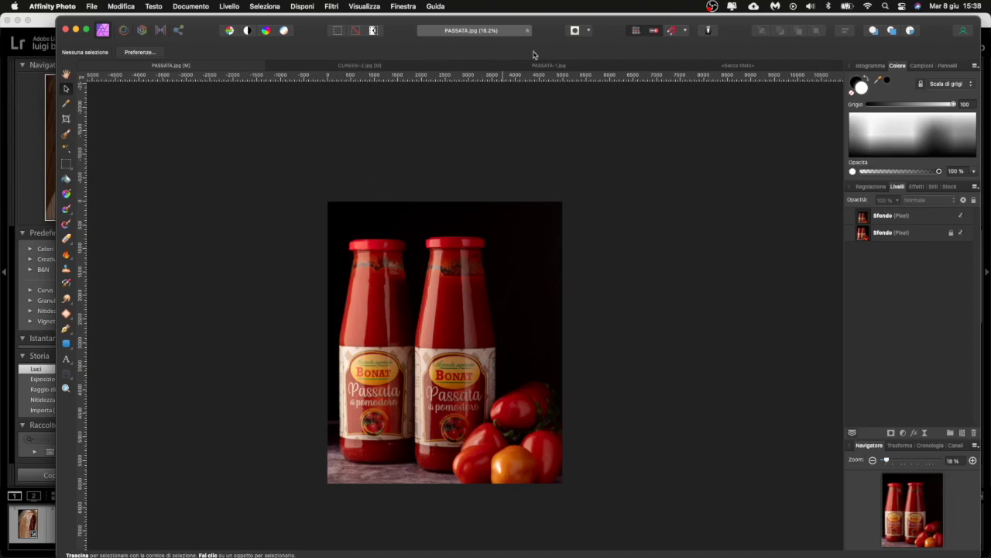
Step: Nudge the window and scroll over the two-layer PASSATA.jpg composite
left_click_drag(551, 28, 551, 26)
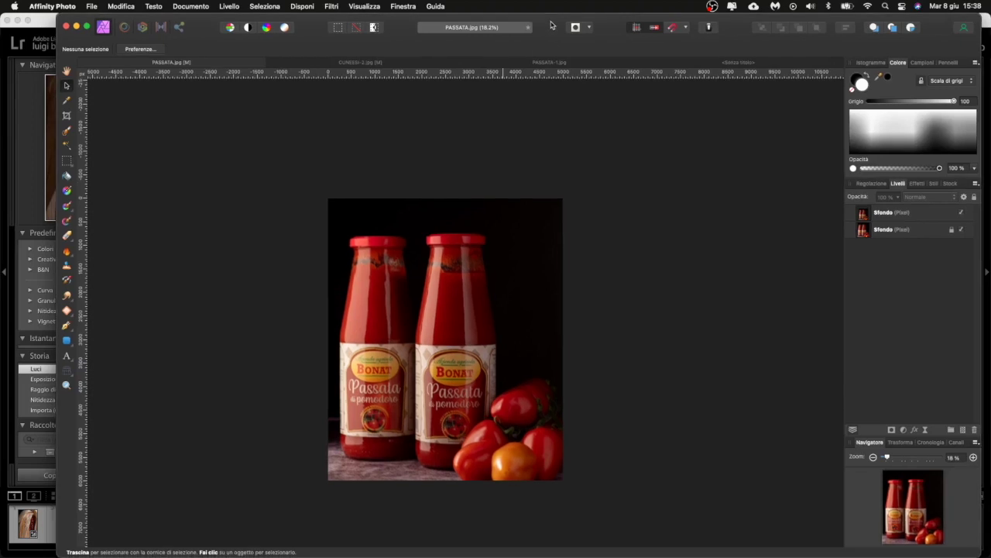
scroll(486, 157, "down", 2)
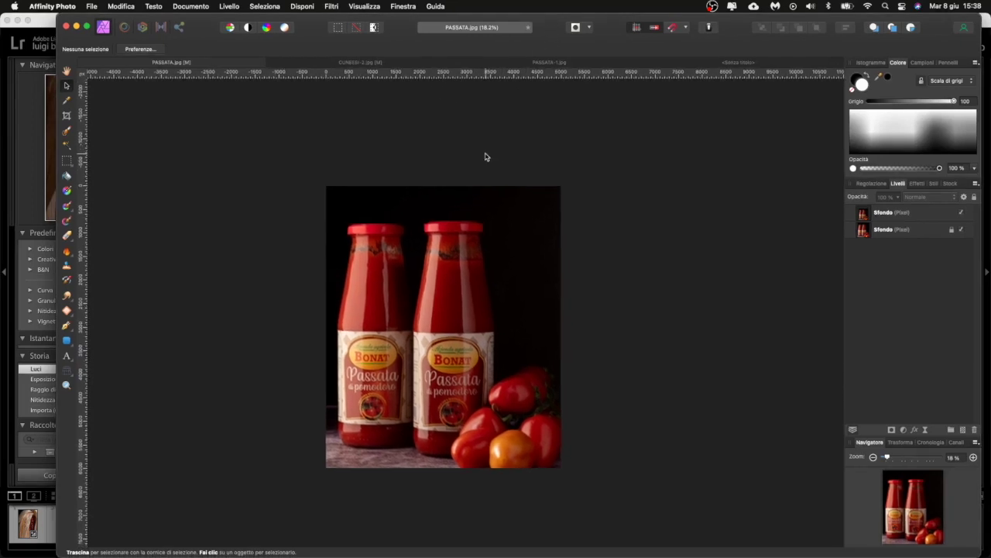
scroll(485, 156, "down", 2)
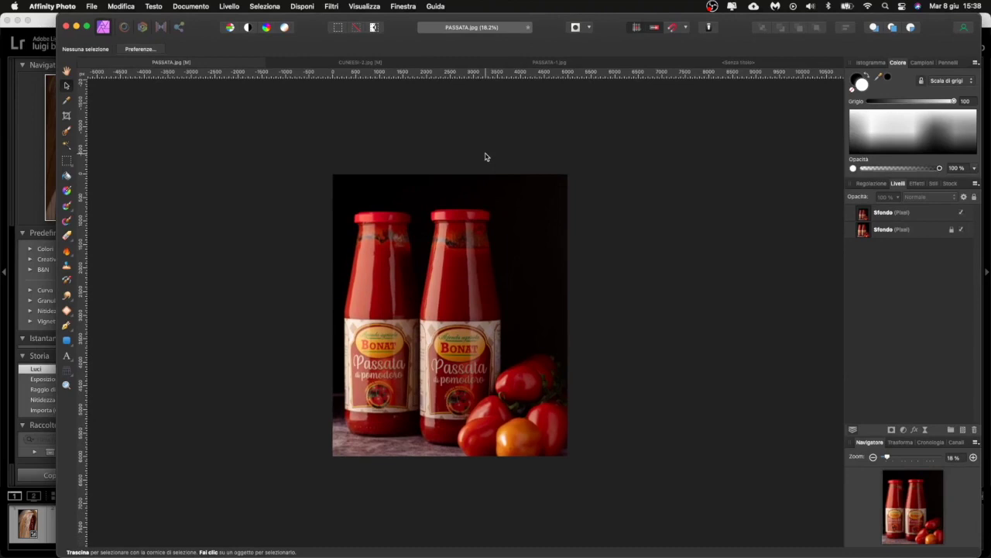